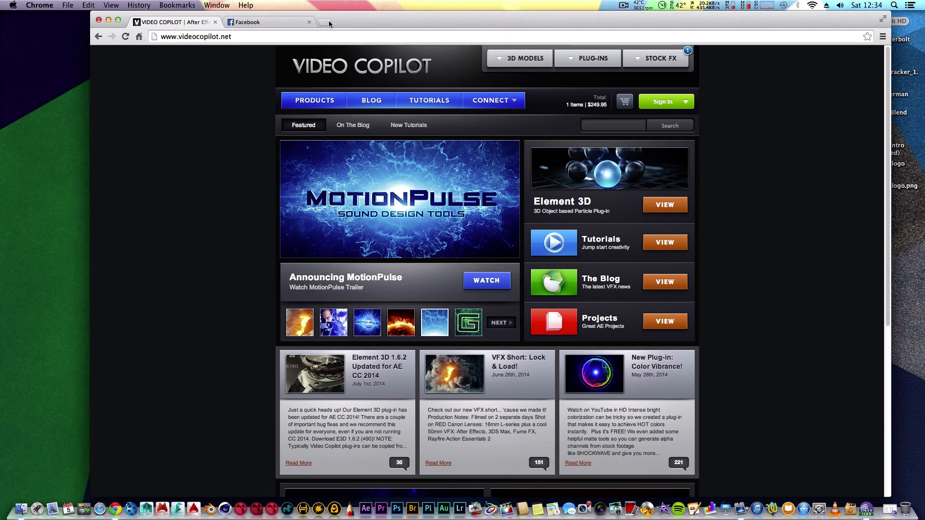
Close the Facebook tab, nudge the browser window, and select then deselect the site address
left_click(308, 22)
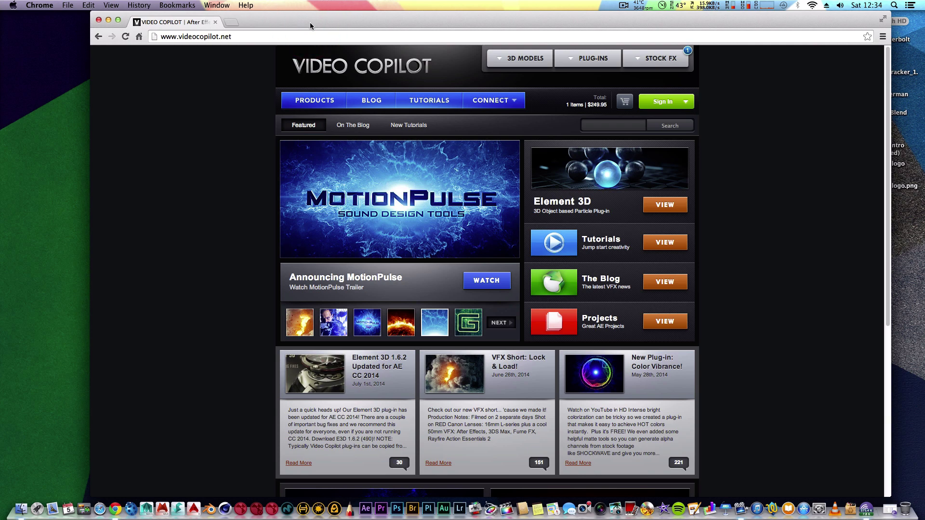
left_click_drag(323, 25, 318, 27)
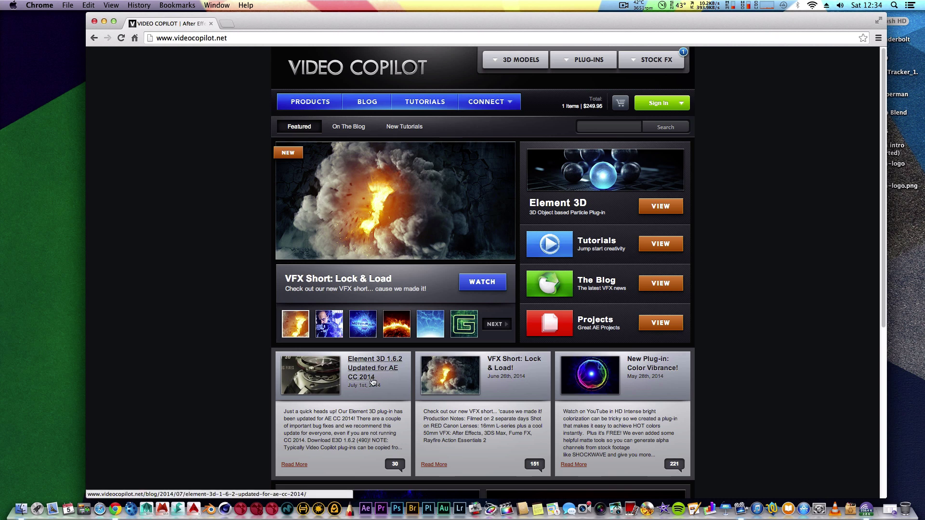
left_click_drag(420, 20, 422, 19)
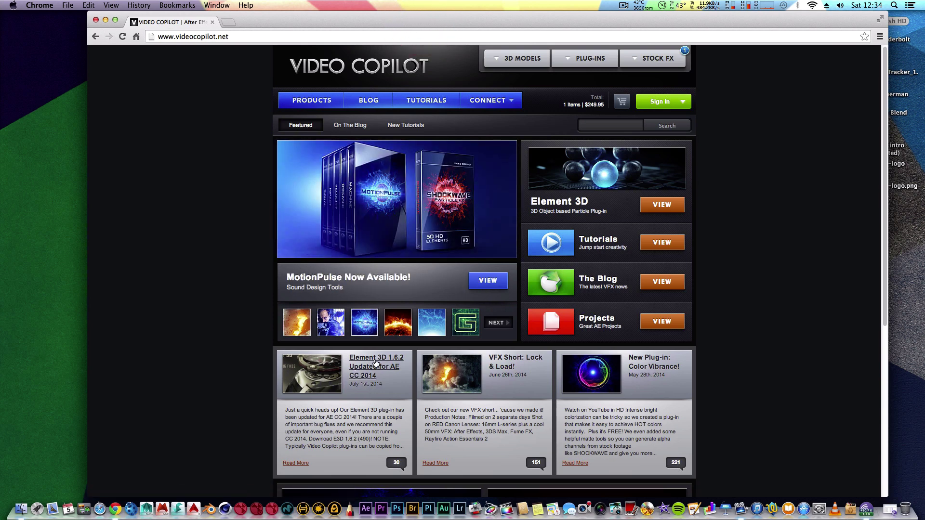
left_click(161, 37)
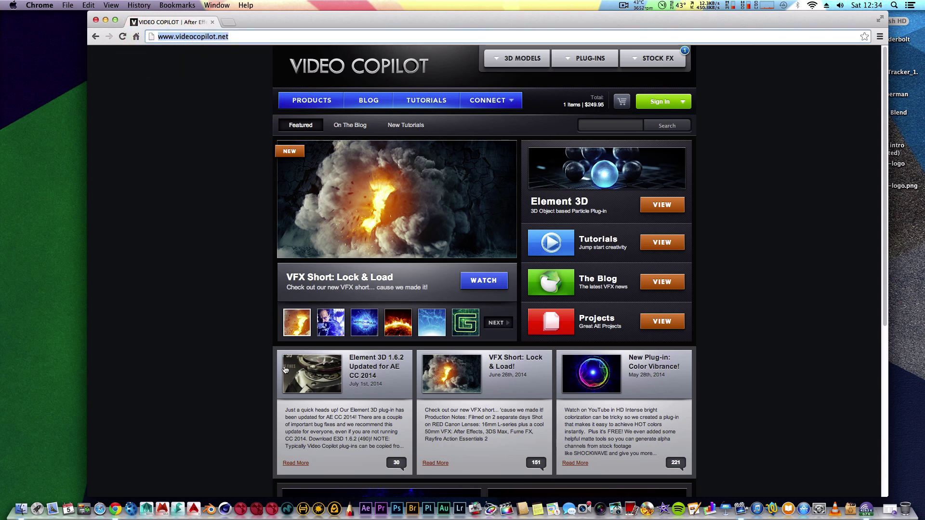
left_click(200, 353)
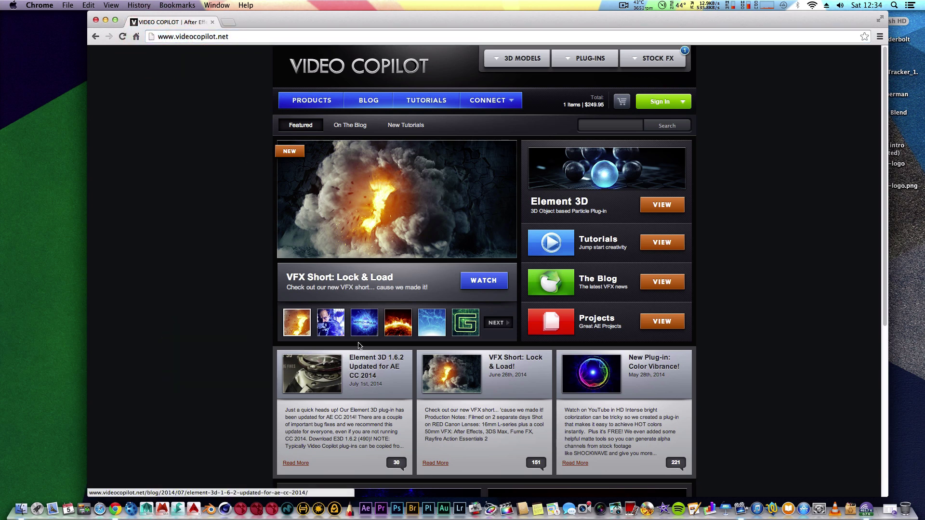
Open the 'Element 3D 1.6.2 Updated for AE CC 2014' headline from the homepage
left_click(368, 372)
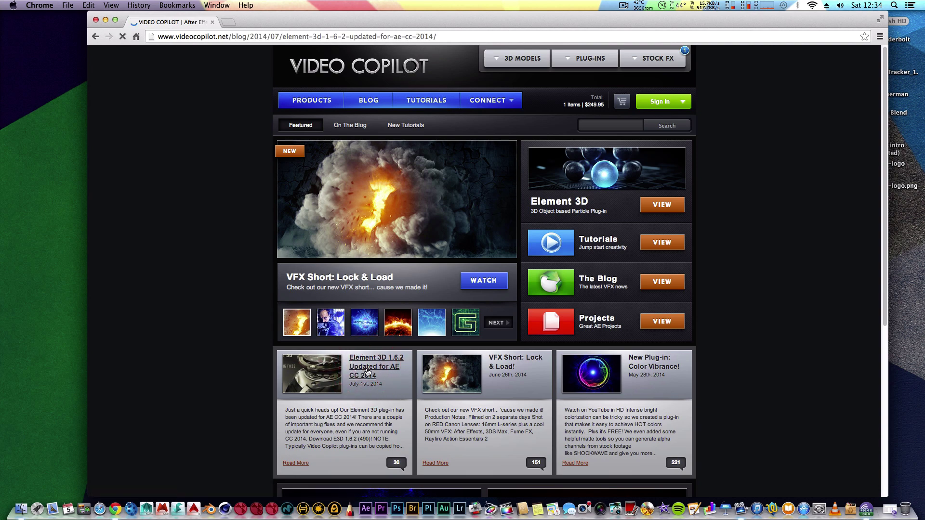
scroll(360, 257, "down", 1)
scroll(360, 257, "down", 3)
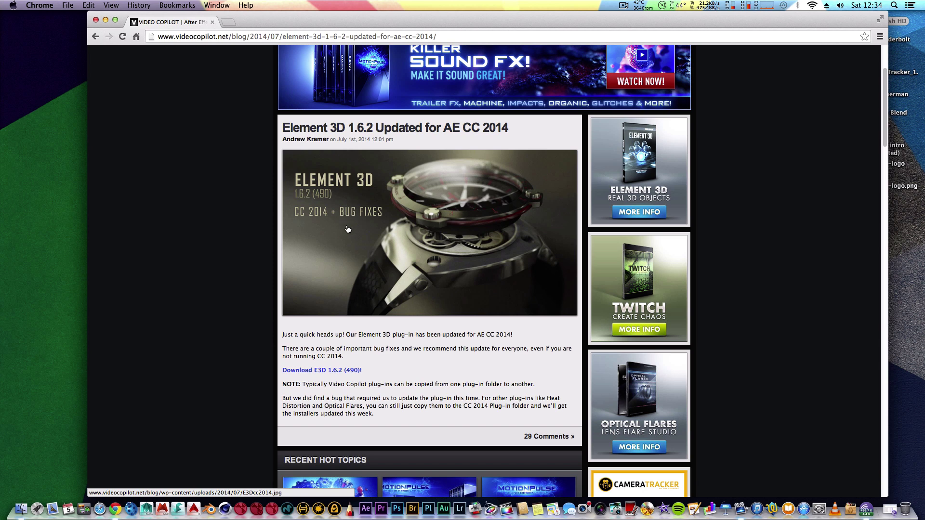
scroll(347, 230, "down", 1)
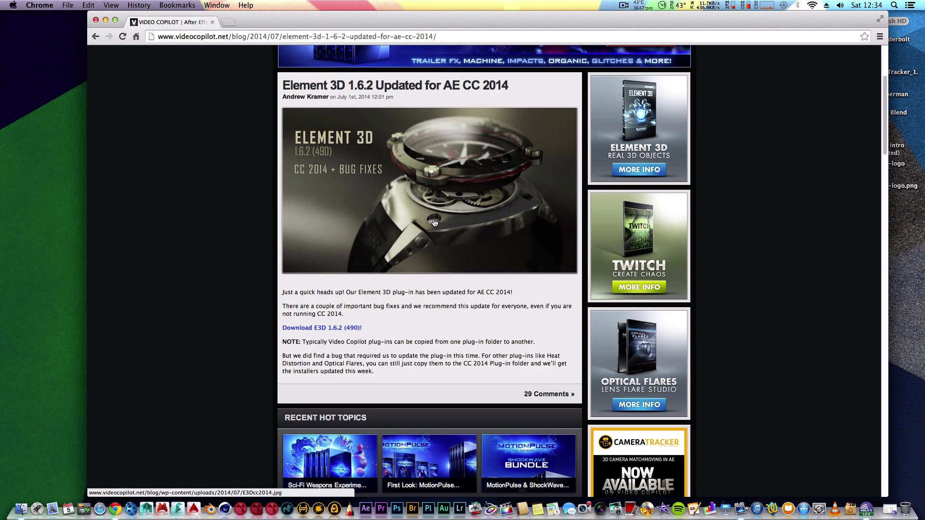
scroll(434, 223, "up", 2)
scroll(433, 223, "down", 3)
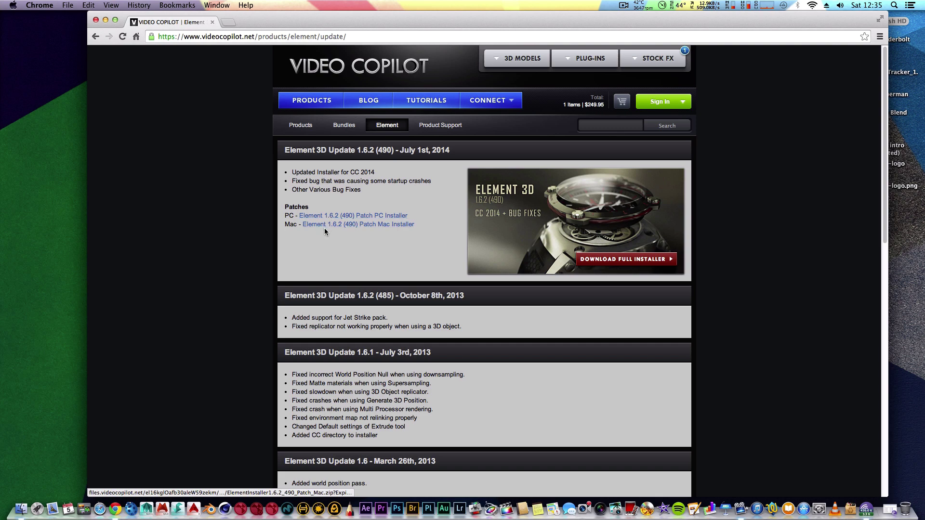
scroll(342, 285, "down", 3)
scroll(343, 285, "down", 2)
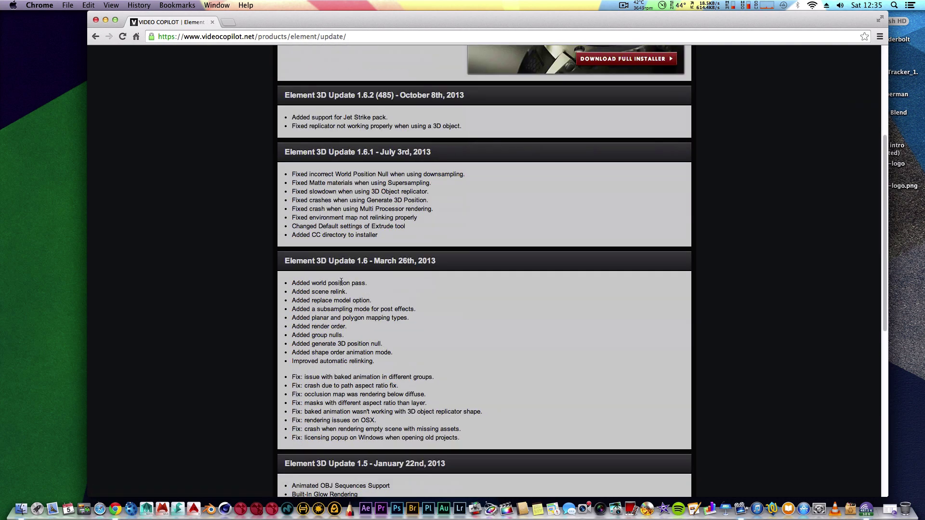
scroll(341, 283, "up", 5)
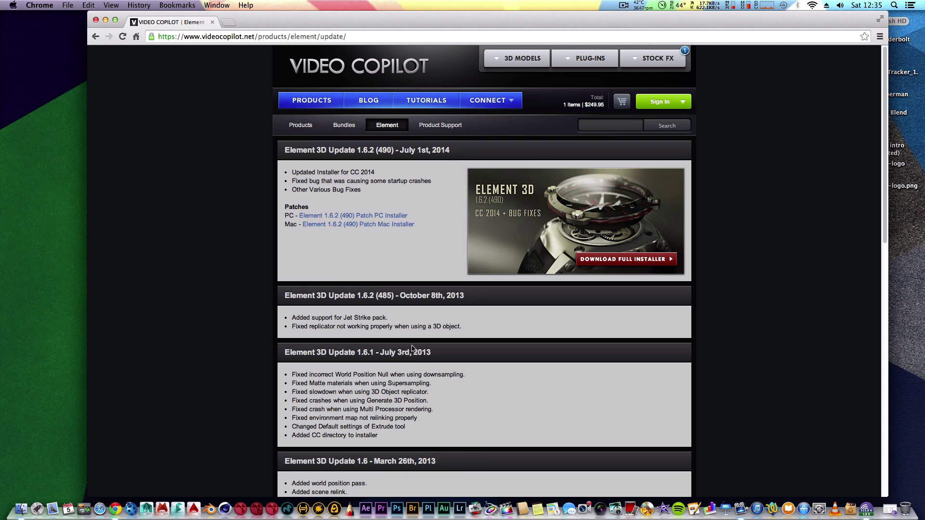
scroll(395, 382, "down", 3)
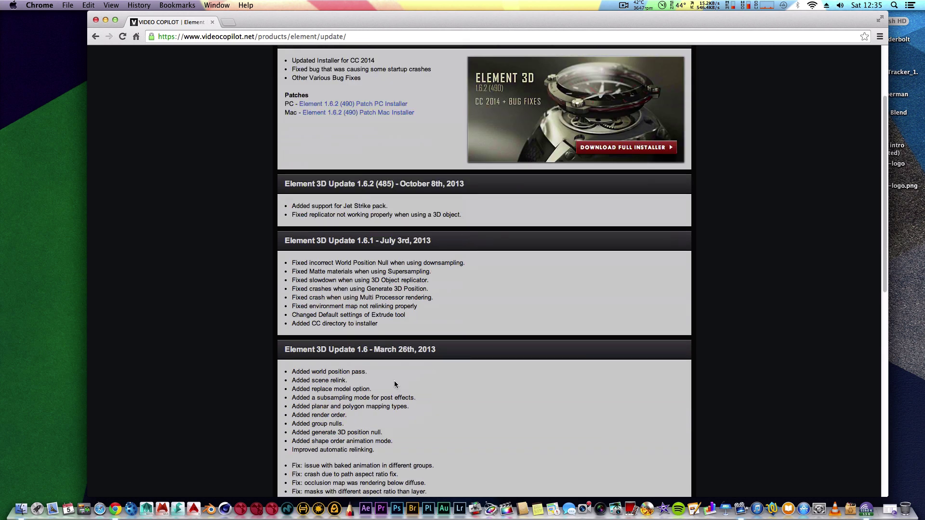
scroll(394, 384, "up", 2)
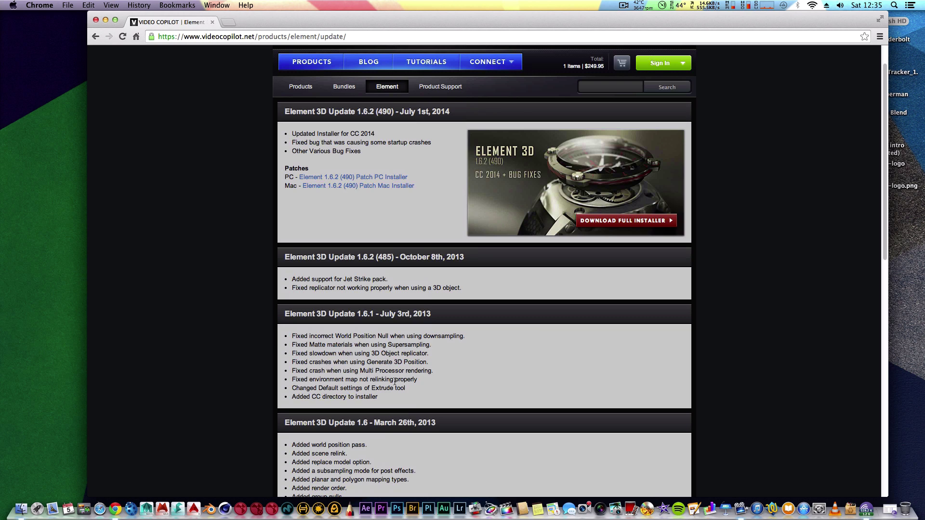
scroll(395, 380, "up", 1)
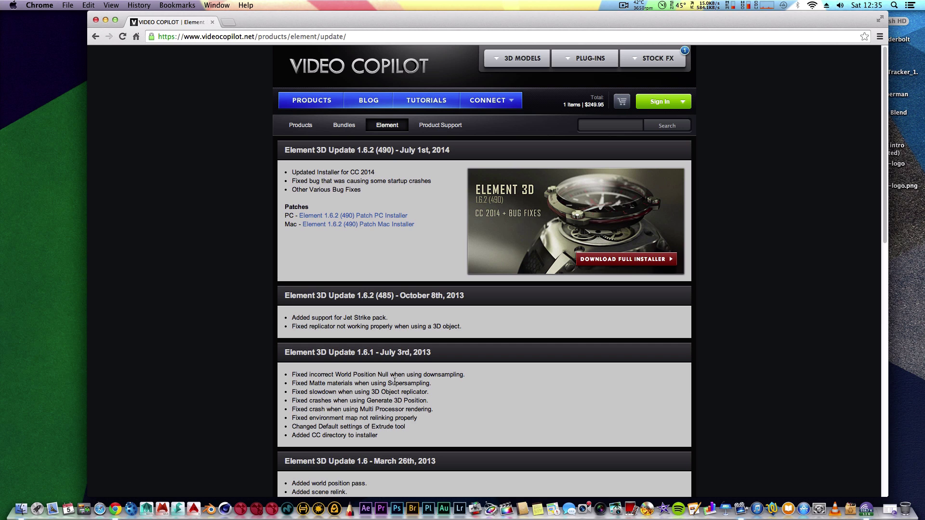
Try the Mac patch installer link, then highlight and clear its link text
left_click(405, 224)
left_click_drag(299, 225, 414, 227)
left_click(397, 237)
scroll(426, 284, "down", 2)
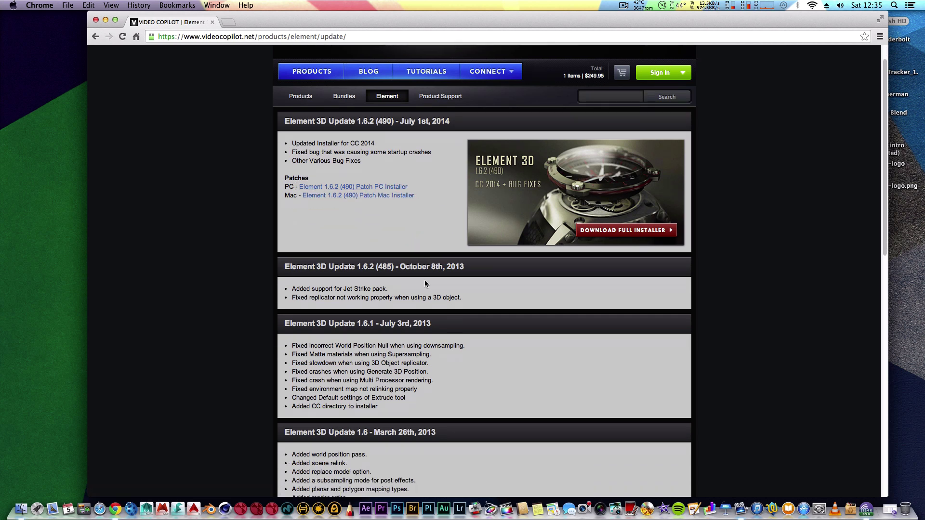
scroll(427, 283, "up", 2)
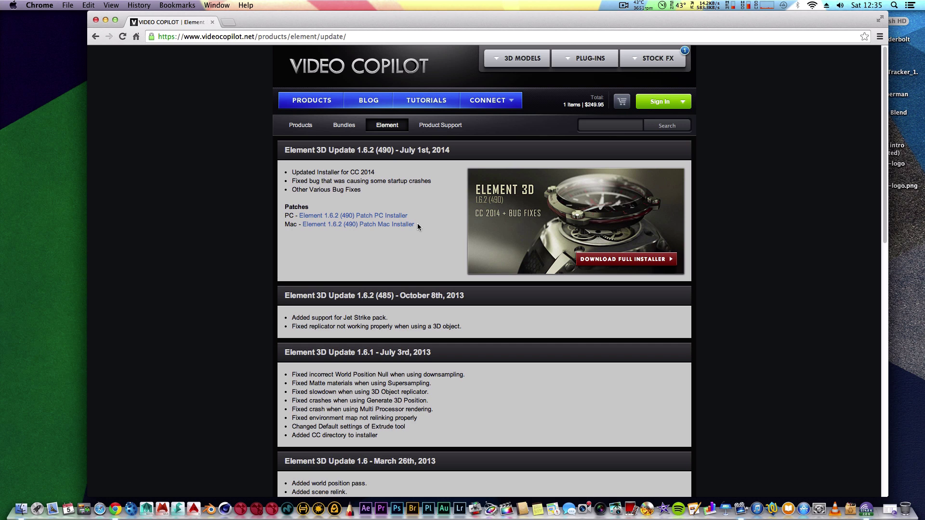
scroll(417, 227, "down", 2)
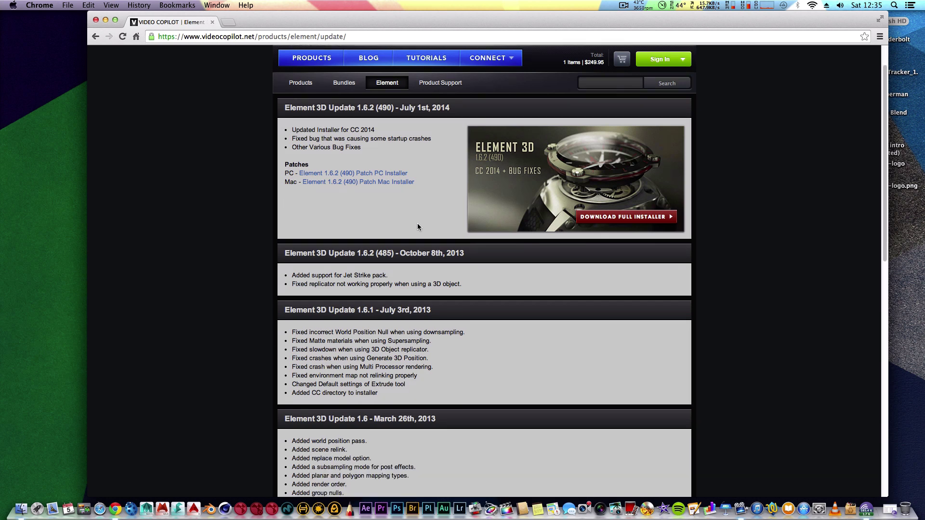
scroll(417, 227, "down", 3)
scroll(418, 228, "down", 1)
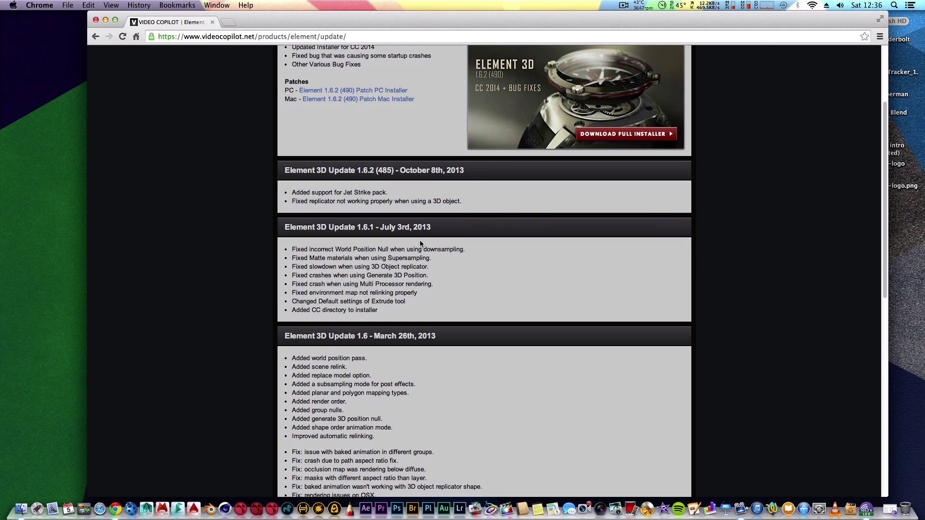
scroll(417, 254, "down", 1)
scroll(417, 253, "down", 2)
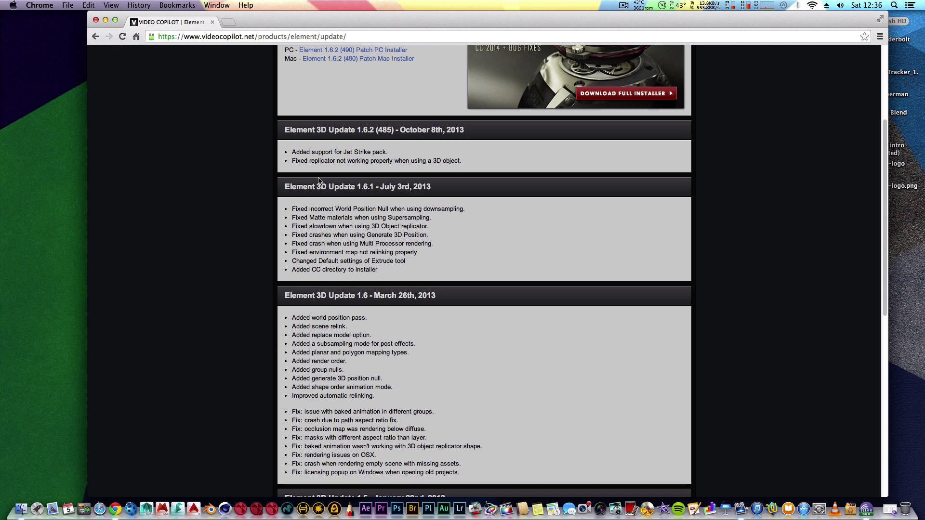
left_click_drag(343, 151, 392, 152)
scroll(389, 356, "down", 1)
scroll(388, 357, "down", 3)
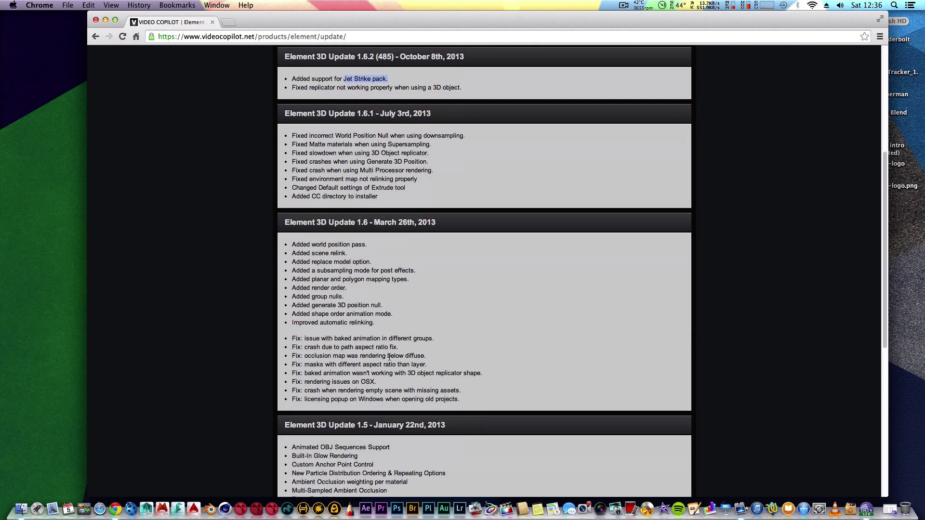
scroll(391, 360, "up", 5)
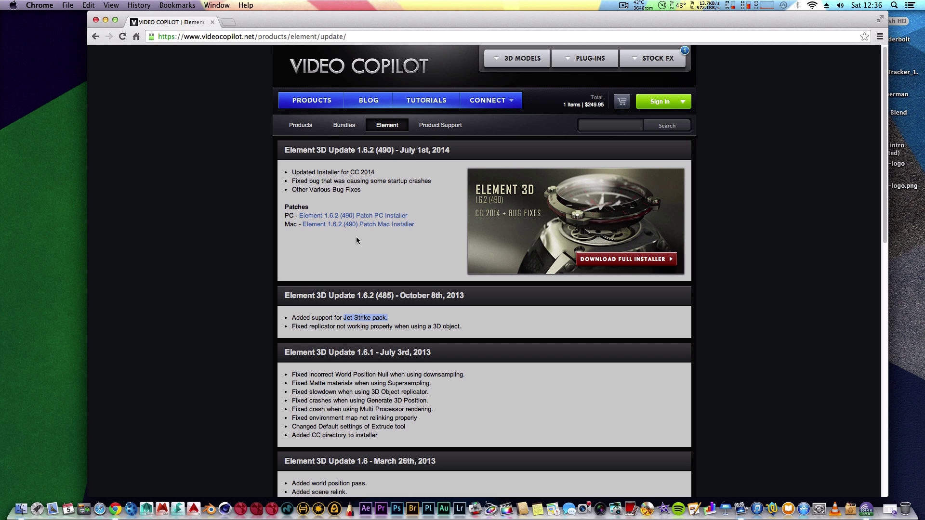
Download the 'Element 1.6.2 (490) Patch Mac Installer' zip and briefly view it in Downloads
left_click(331, 224)
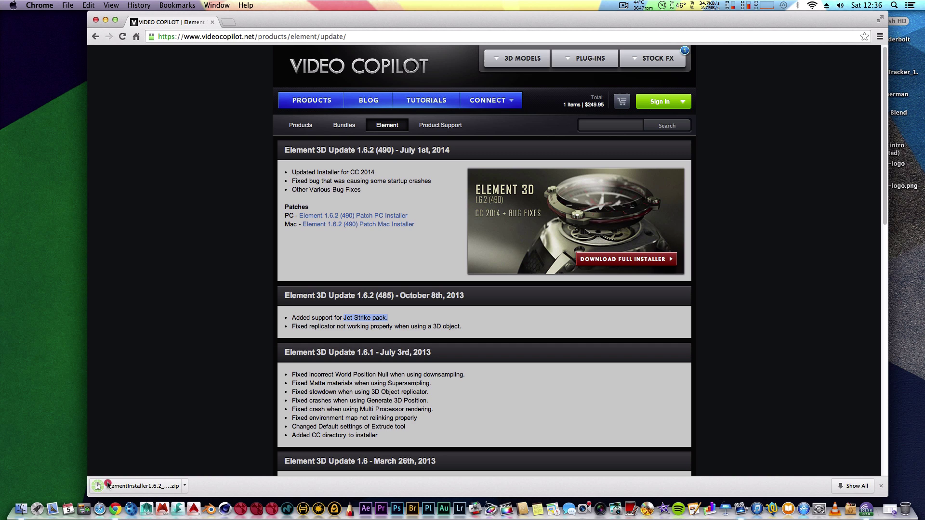
left_click(107, 485)
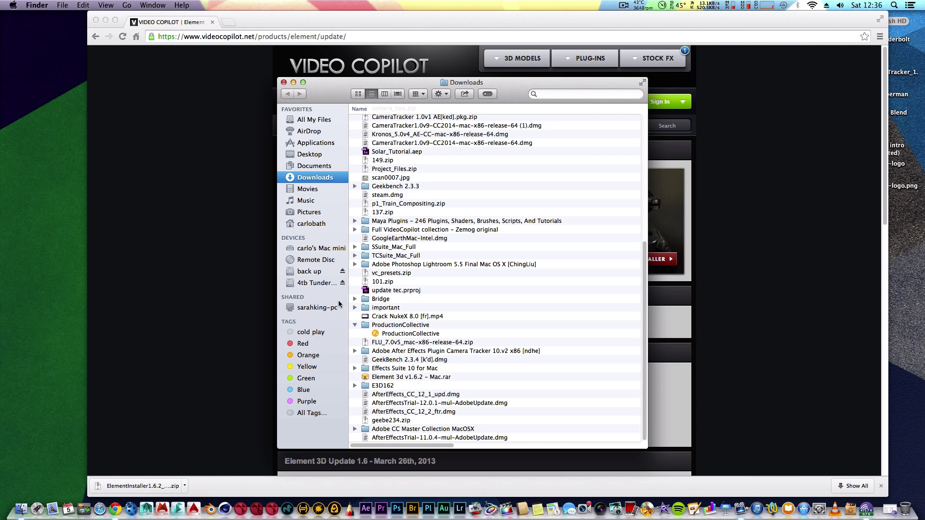
left_click(284, 83)
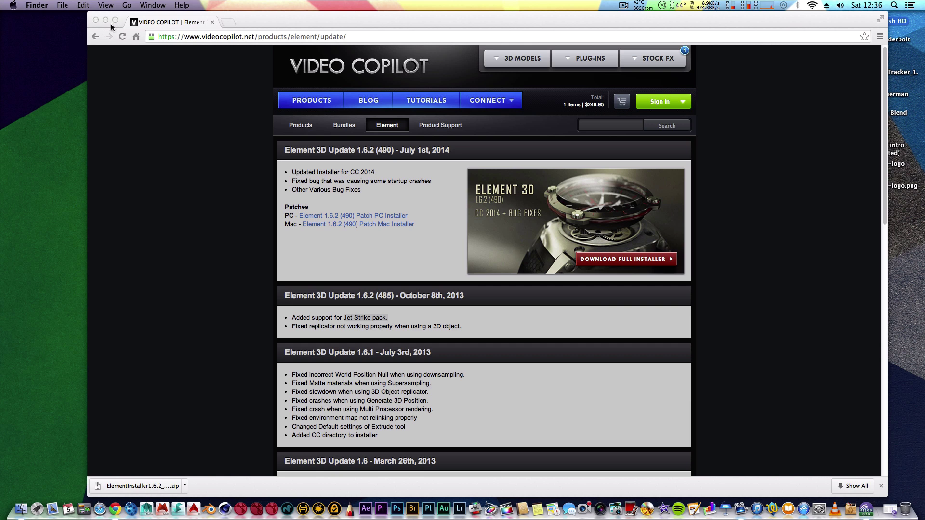
Go back to the 1.6.2 blog post and highlight the plug-in bug paragraph and copying NOTE
left_click(95, 37)
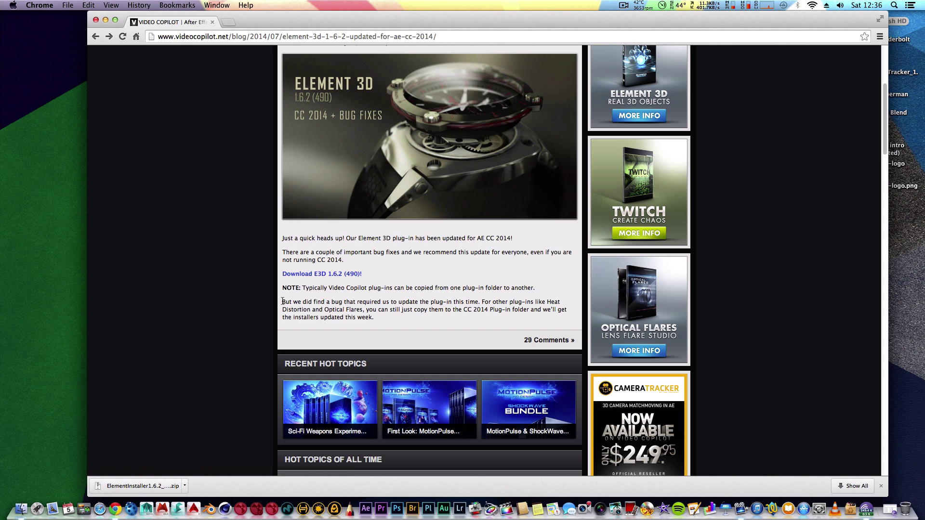
mouse_move(282, 303)
left_mouse_down()
mouse_move(601, 336)
mouse_move(544, 315)
left_mouse_up()
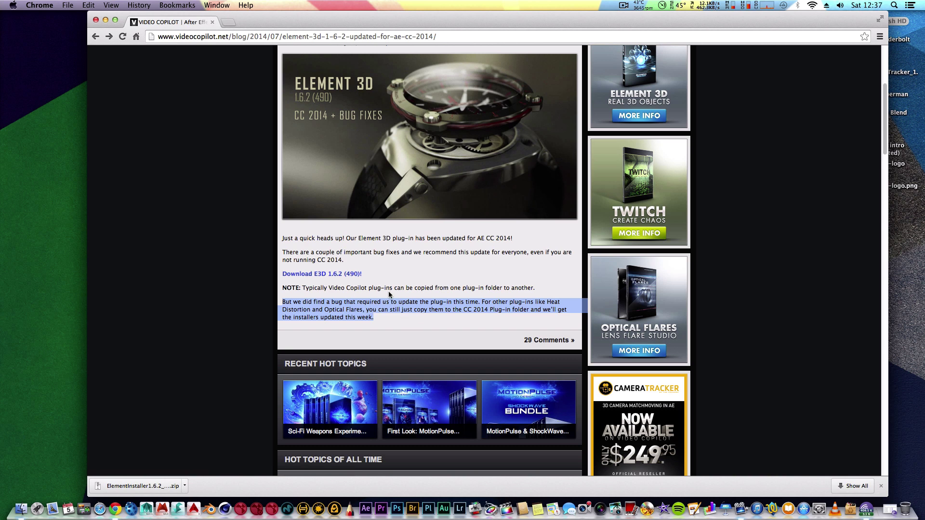
left_click(401, 317)
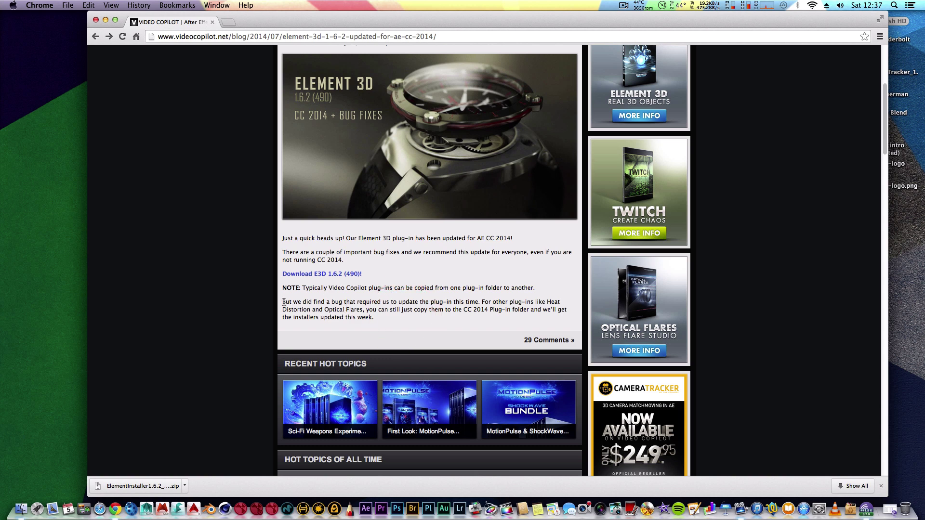
left_click_drag(284, 302, 550, 314)
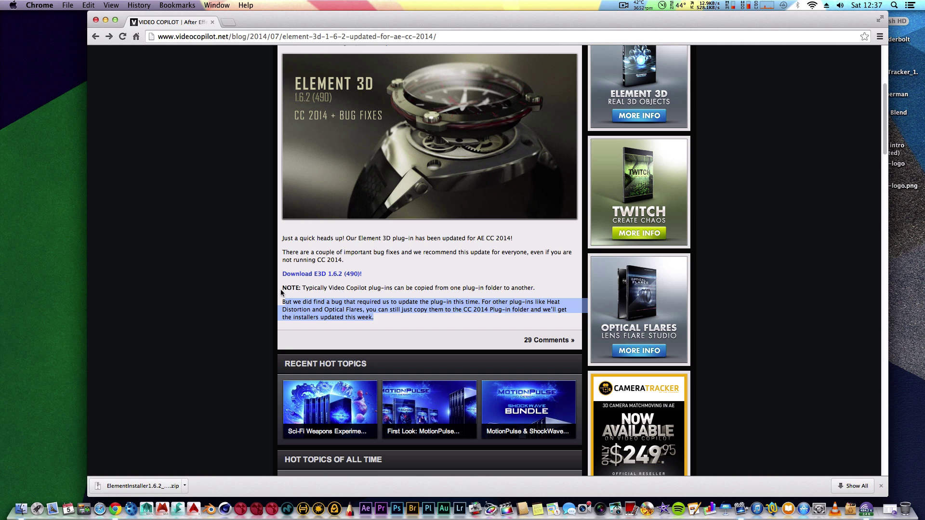
mouse_move(282, 288)
left_mouse_down()
mouse_move(451, 287)
mouse_move(571, 316)
left_mouse_up()
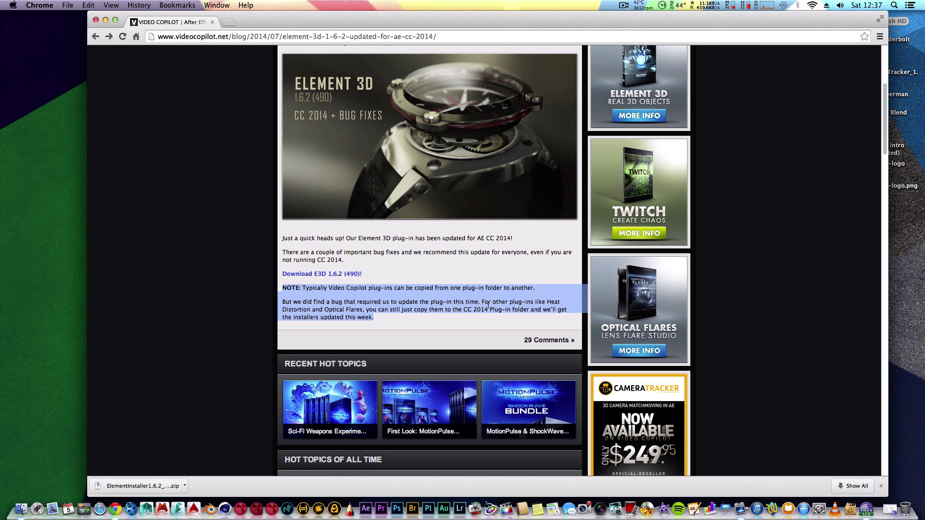
left_click(480, 321)
scroll(430, 243, "up", 5)
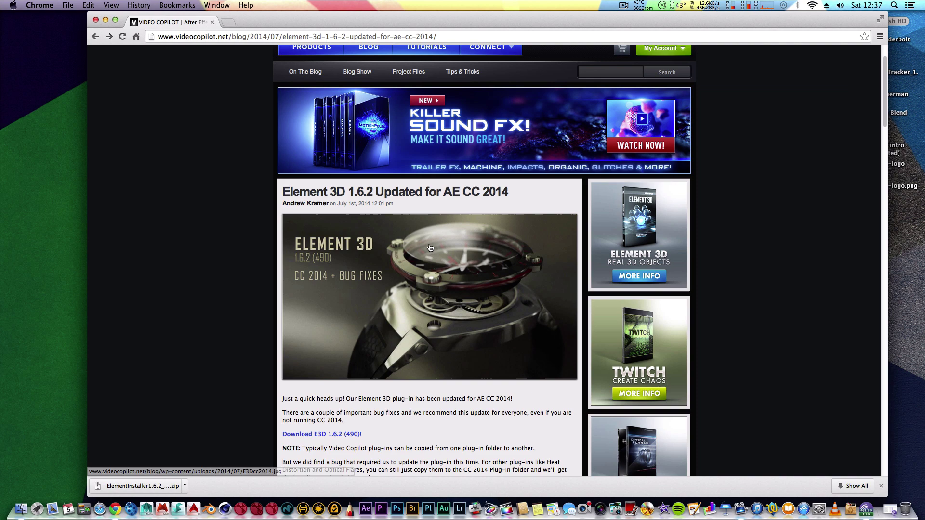
scroll(430, 245, "down", 5)
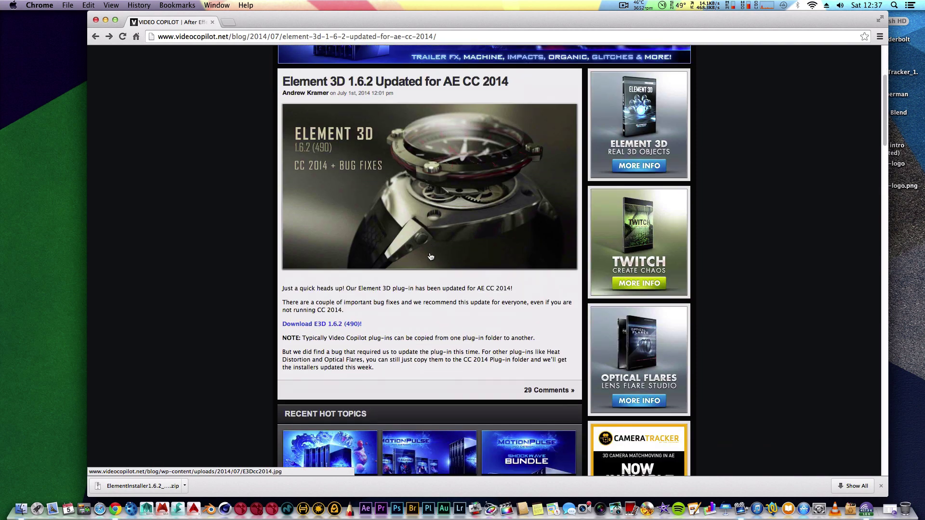
scroll(257, 247, "up", 5)
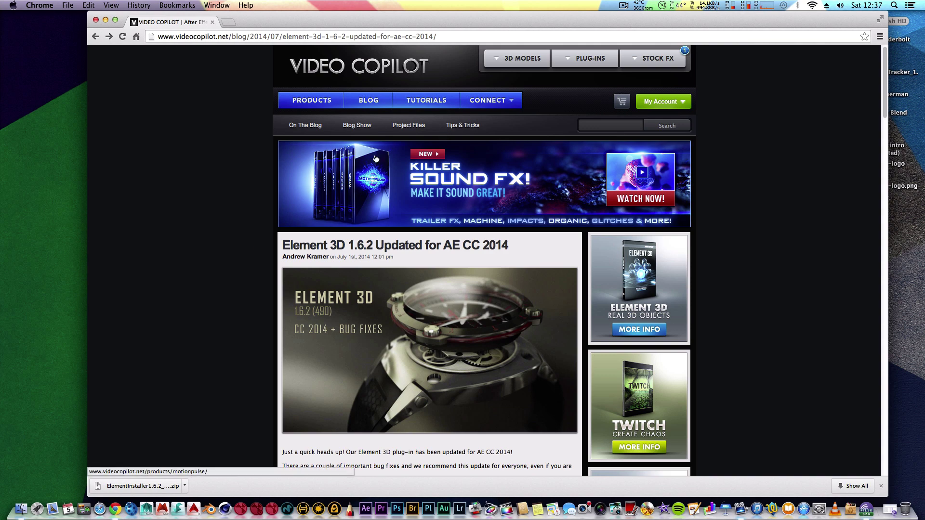
scroll(363, 261, "down", 2)
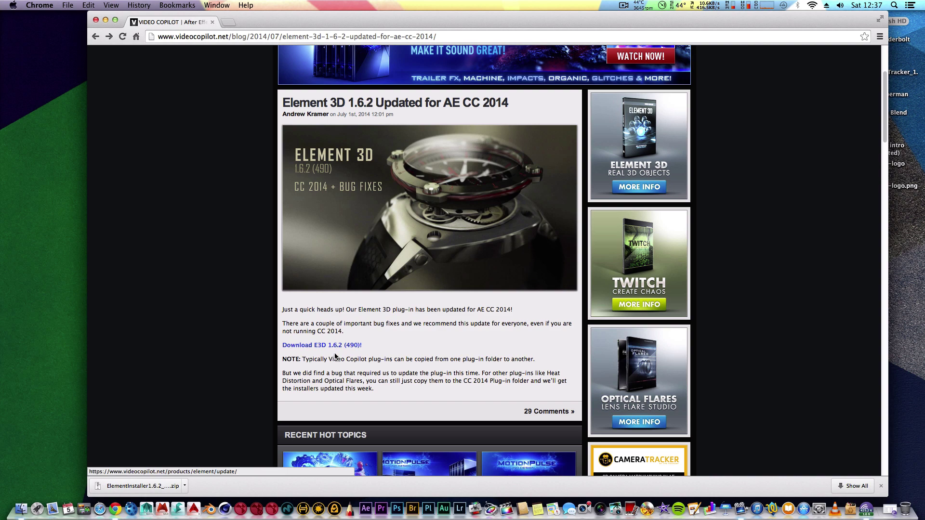
scroll(383, 289, "up", 5)
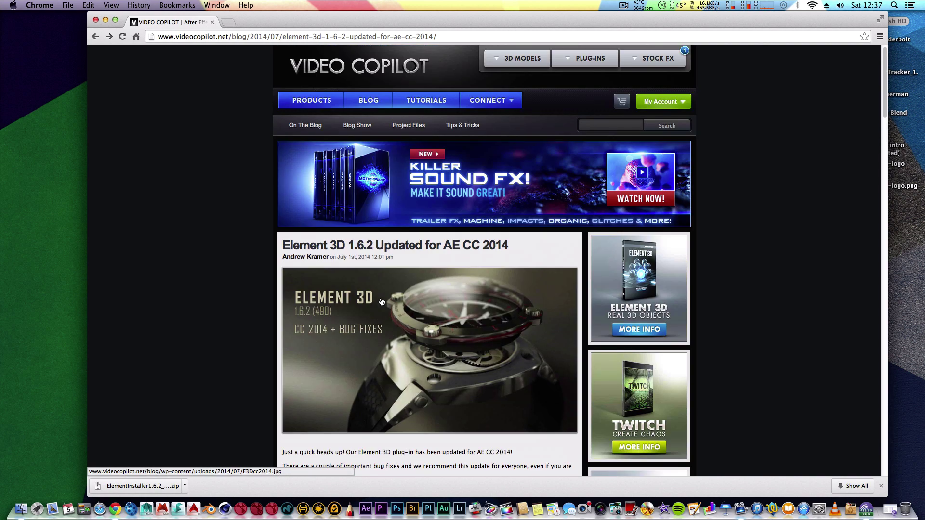
scroll(381, 302, "down", 2)
scroll(379, 301, "down", 3)
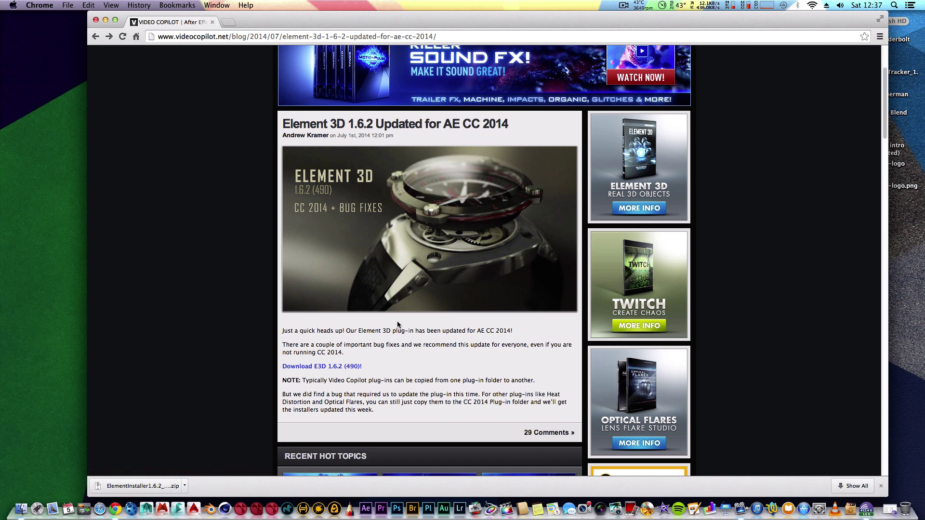
scroll(397, 325, "down", 1)
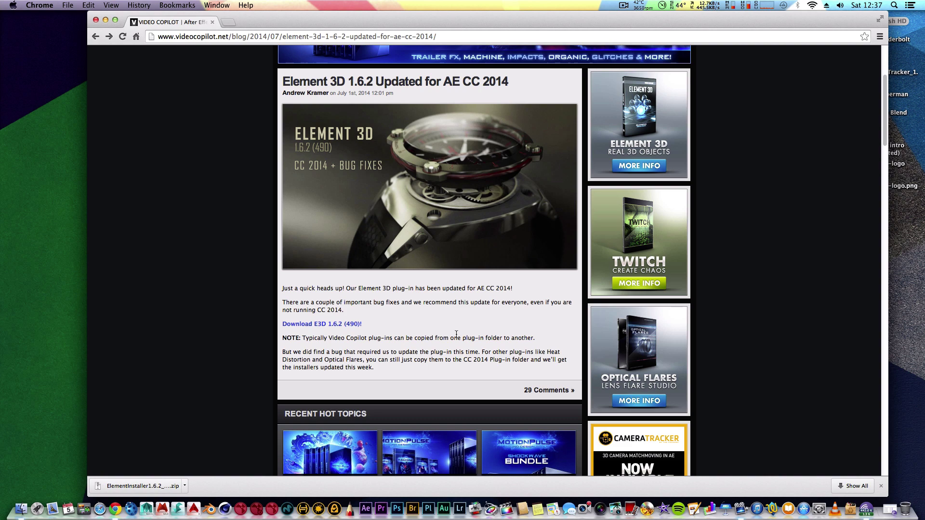
scroll(456, 334, "up", 1)
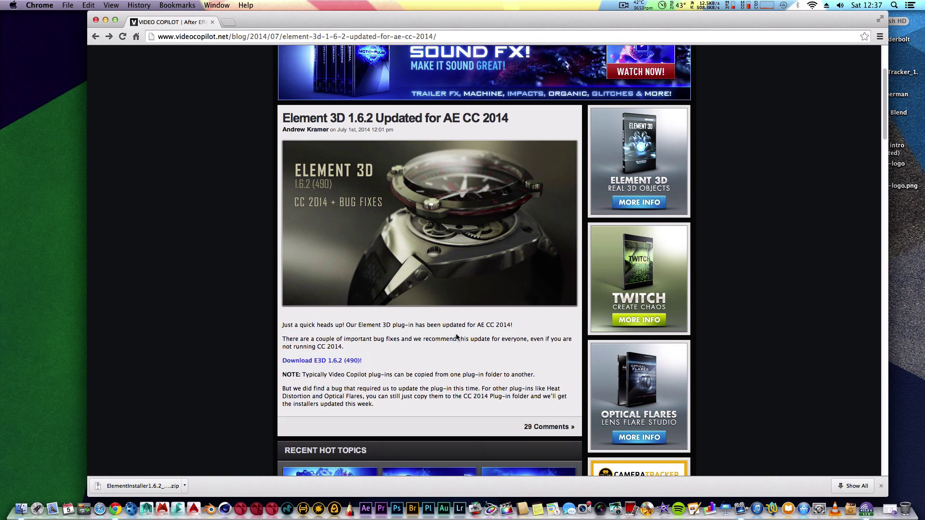
scroll(456, 335, "up", 3)
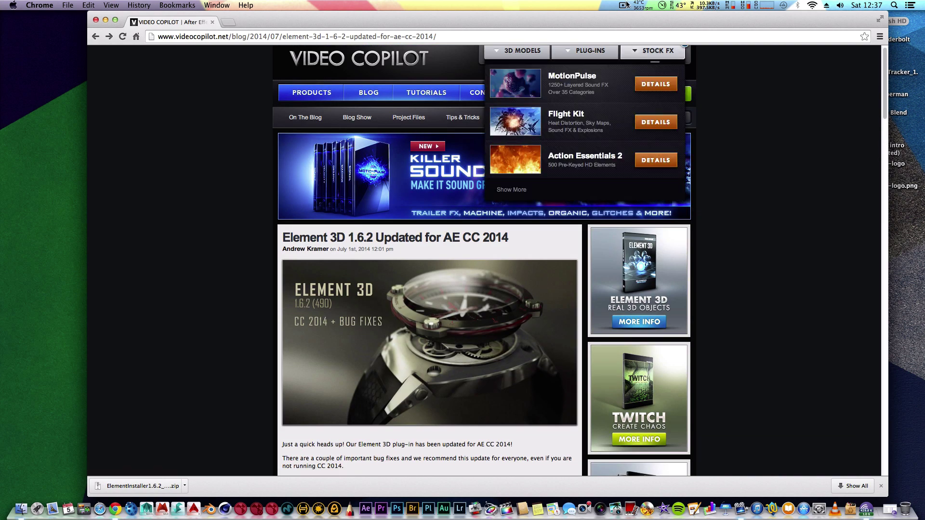